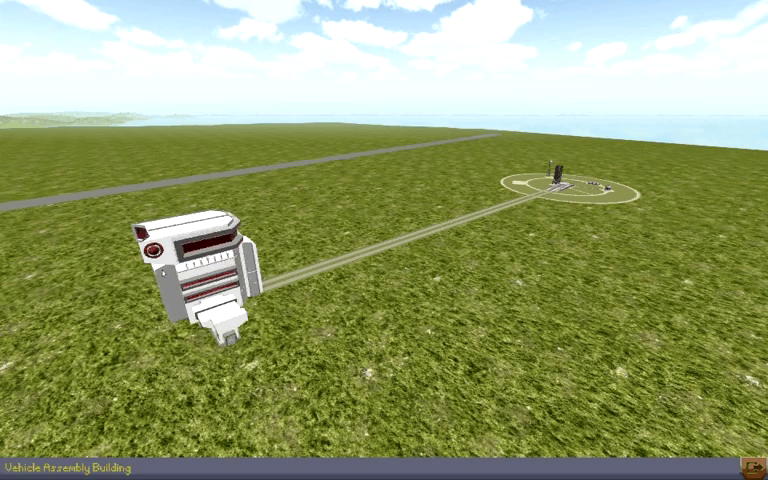
- Enter the Vehicle Assembly Building from the Space Center
{"action": "left_click", "coordinate": [200, 265]}
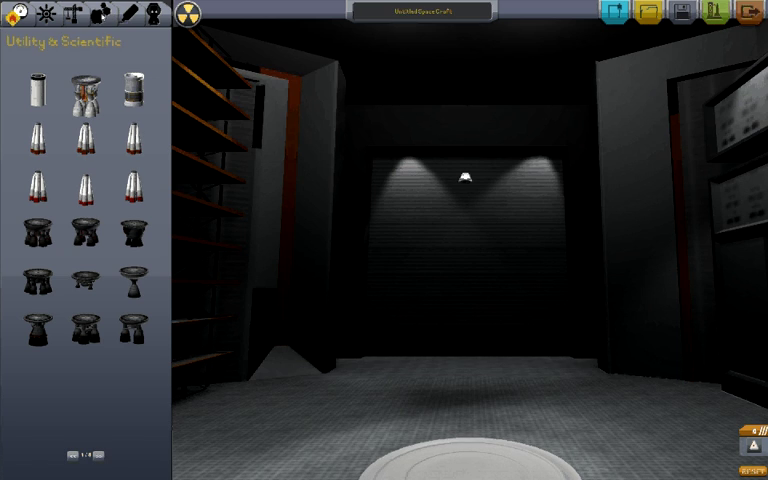
- Place the Space Shuttle Nose from Utility & Scientific parts and inspect it from below
{"action": "left_click", "coordinate": [102, 13]}
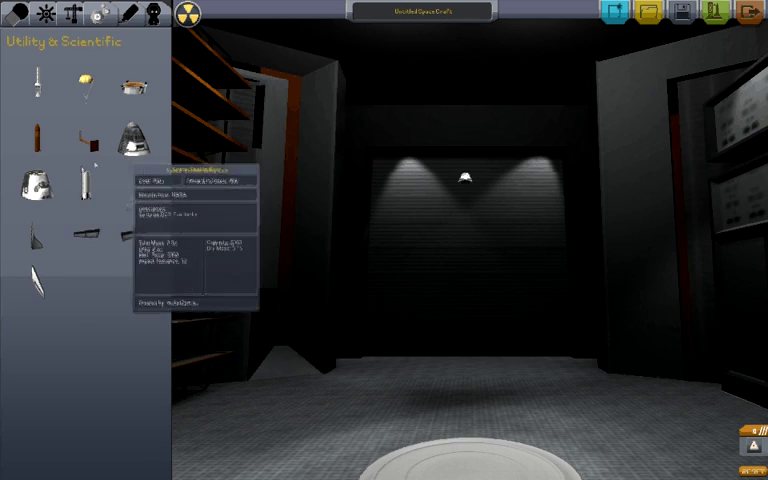
{"action": "mouse_move", "coordinate": [133, 140]}
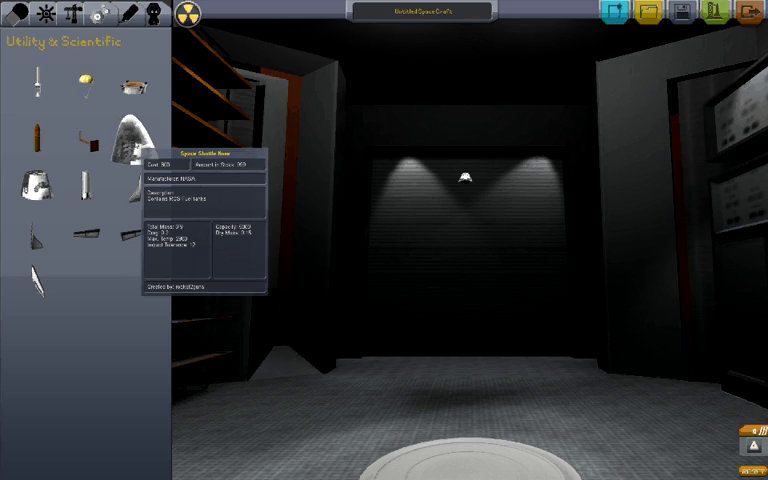
{"action": "left_click", "coordinate": [130, 140]}
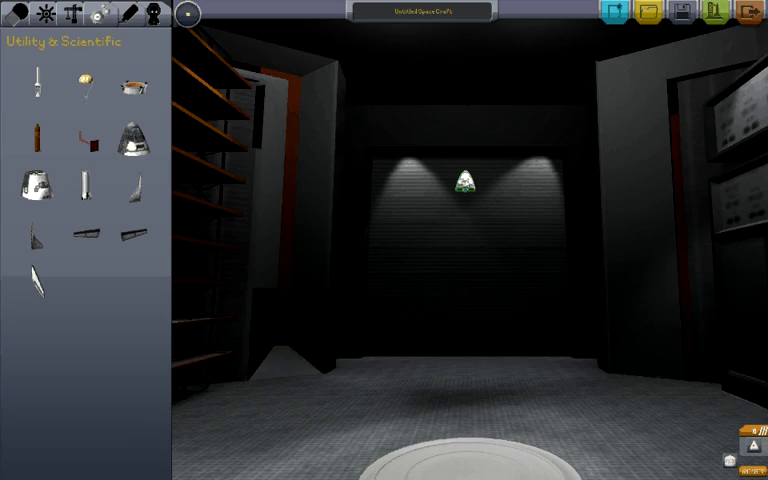
{"action": "scroll", "coordinate": [447, 100], "scroll_direction": "up", "scroll_amount": 2}
{"action": "scroll", "coordinate": [447, 100], "scroll_direction": "up", "scroll_amount": 2}
{"action": "scroll", "coordinate": [447, 100], "scroll_direction": "up", "scroll_amount": 2}
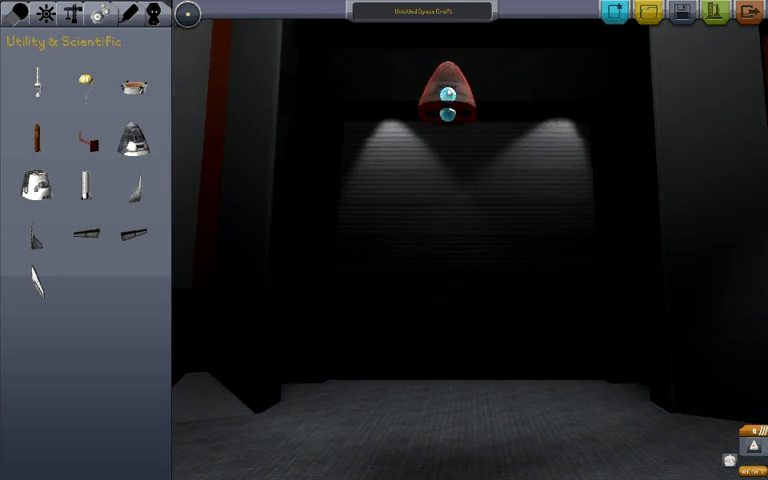
{"action": "scroll", "coordinate": [450, 140], "scroll_direction": "up", "scroll_amount": 2}
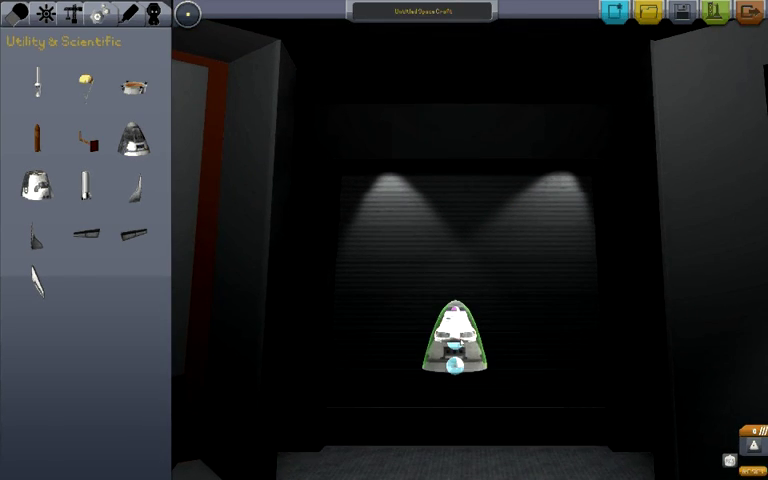
{"action": "left_click_drag", "start_coordinate": [689, 314], "coordinate": [480, 340]}
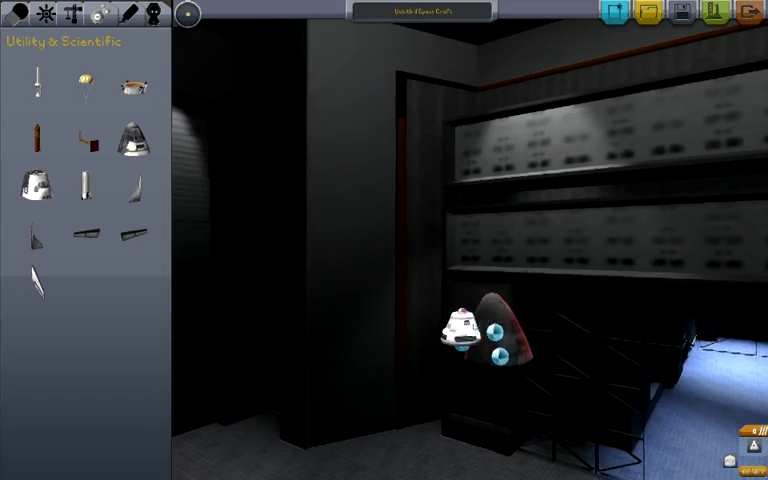
{"action": "mouse_move", "coordinate": [516, 362]}
{"action": "left_mouse_down"}
{"action": "mouse_move", "coordinate": [478, 250]}
{"action": "mouse_move", "coordinate": [422, 209]}
{"action": "mouse_move", "coordinate": [338, 233]}
{"action": "mouse_move", "coordinate": [377, 241]}
{"action": "left_mouse_up"}
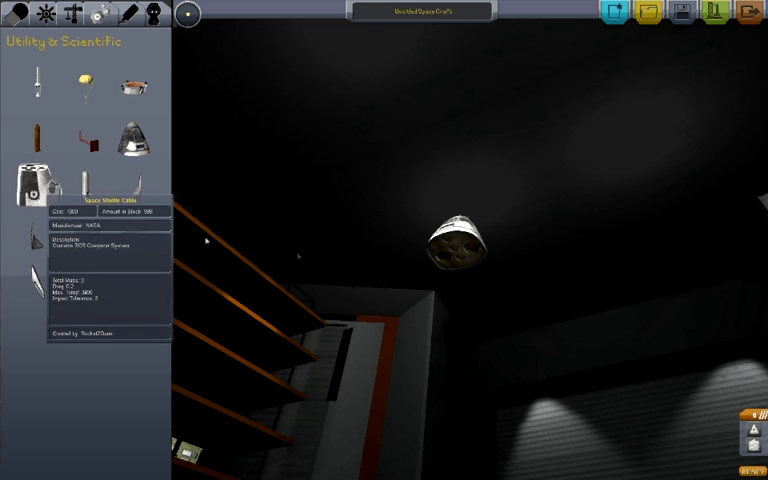
{"action": "left_click", "coordinate": [36, 185]}
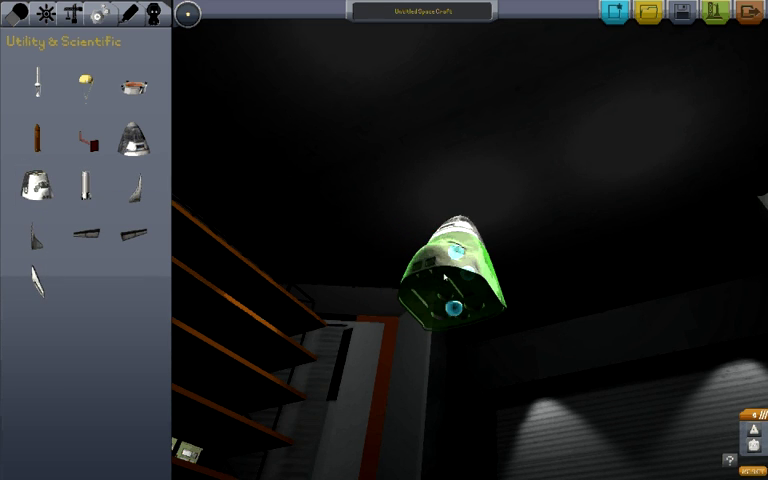
- Attach the Space Shuttle Fuselage beneath the cabin and view the shuttle from the front
{"action": "mouse_move", "coordinate": [460, 280]}
{"action": "left_mouse_down"}
{"action": "mouse_move", "coordinate": [368, 374]}
{"action": "mouse_move", "coordinate": [421, 305]}
{"action": "left_mouse_up"}
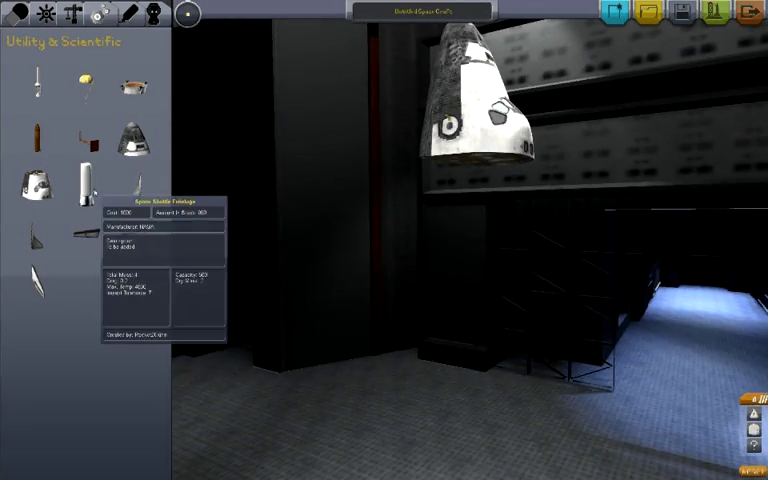
{"action": "left_click", "coordinate": [86, 185]}
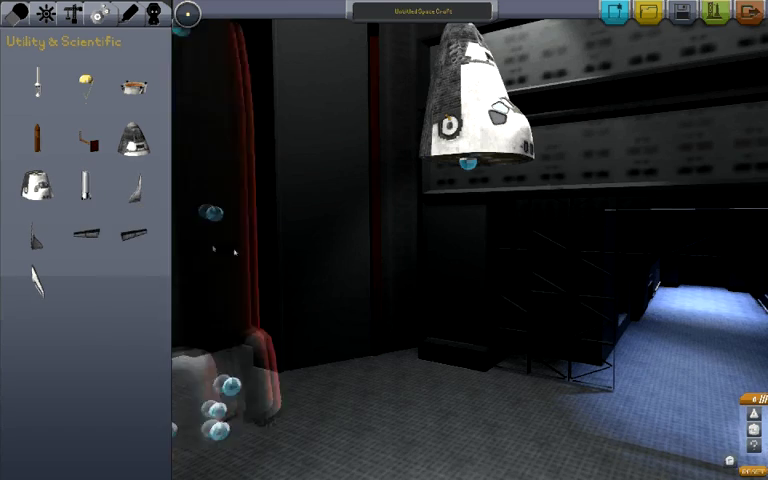
{"action": "left_click", "coordinate": [484, 378]}
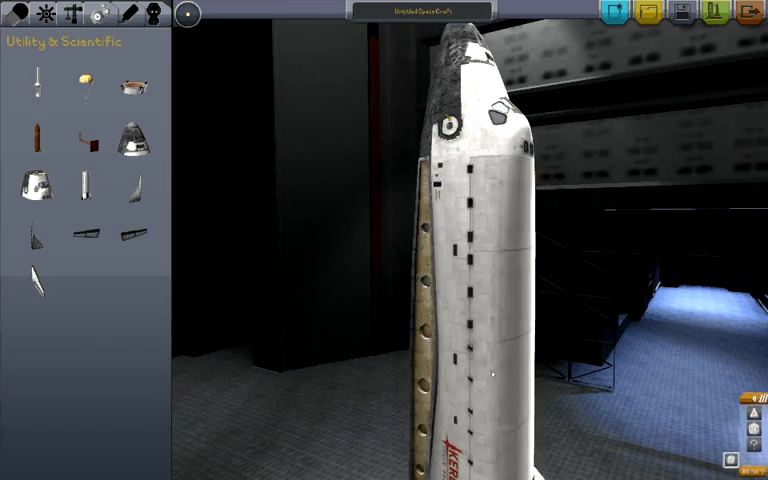
{"action": "scroll", "coordinate": [489, 360], "scroll_direction": "down", "scroll_amount": 3}
{"action": "scroll", "coordinate": [489, 360], "scroll_direction": "down", "scroll_amount": 2}
{"action": "scroll", "coordinate": [488, 360], "scroll_direction": "down", "scroll_amount": 5}
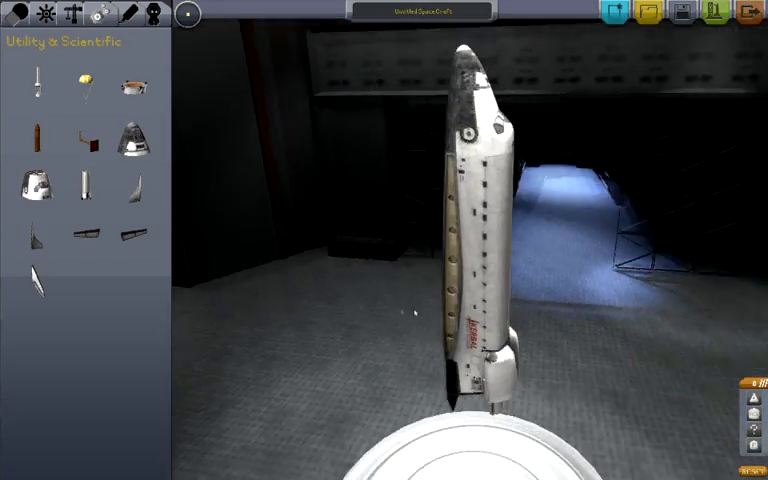
{"action": "mouse_move", "coordinate": [414, 313]}
{"action": "left_mouse_down"}
{"action": "mouse_move", "coordinate": [554, 274]}
{"action": "mouse_move", "coordinate": [291, 312]}
{"action": "mouse_move", "coordinate": [579, 336]}
{"action": "mouse_move", "coordinate": [327, 305]}
{"action": "mouse_move", "coordinate": [514, 334]}
{"action": "mouse_move", "coordinate": [463, 271]}
{"action": "mouse_move", "coordinate": [471, 257]}
{"action": "mouse_move", "coordinate": [463, 315]}
{"action": "left_mouse_up"}
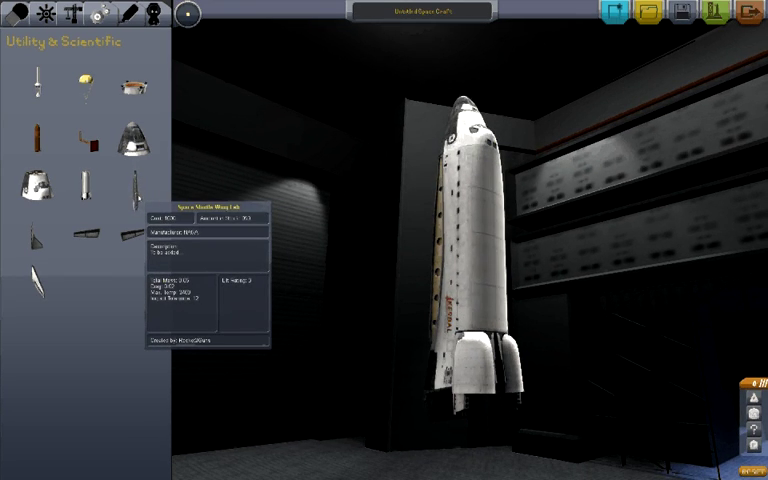
{"action": "left_click", "coordinate": [135, 192]}
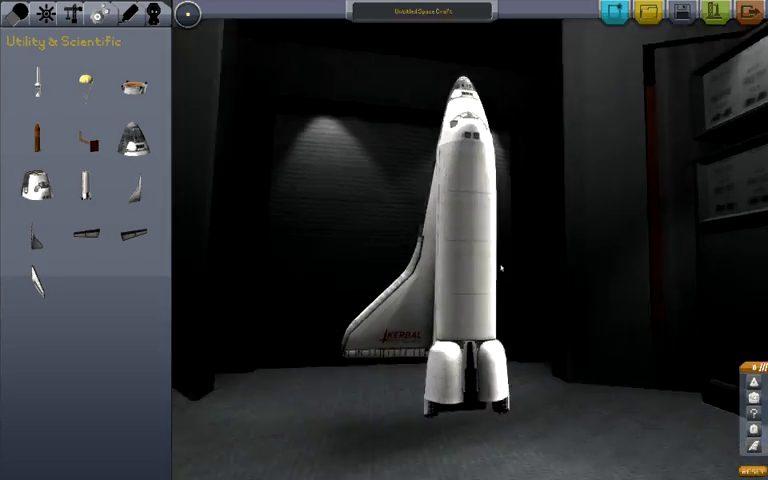
- Add a second Space Shuttle Wing on the fuselage's other side
{"action": "mouse_move", "coordinate": [614, 229]}
{"action": "left_mouse_down"}
{"action": "mouse_move", "coordinate": [254, 283]}
{"action": "mouse_move", "coordinate": [681, 242]}
{"action": "mouse_move", "coordinate": [302, 223]}
{"action": "mouse_move", "coordinate": [567, 272]}
{"action": "left_mouse_up"}
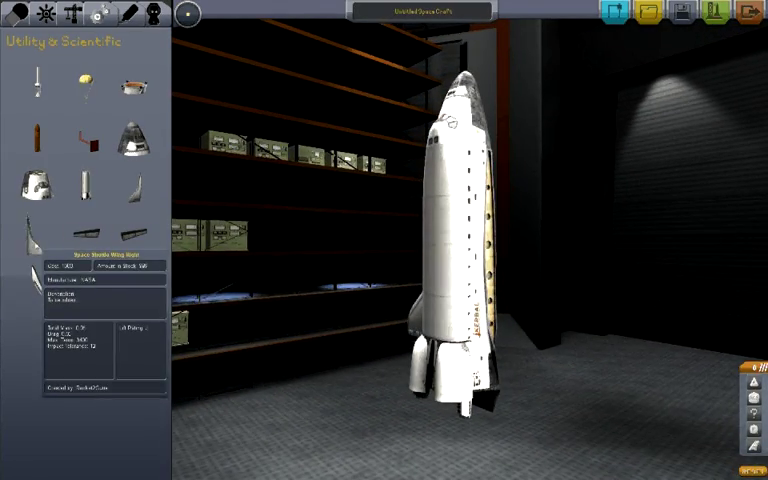
{"action": "left_click", "coordinate": [37, 278]}
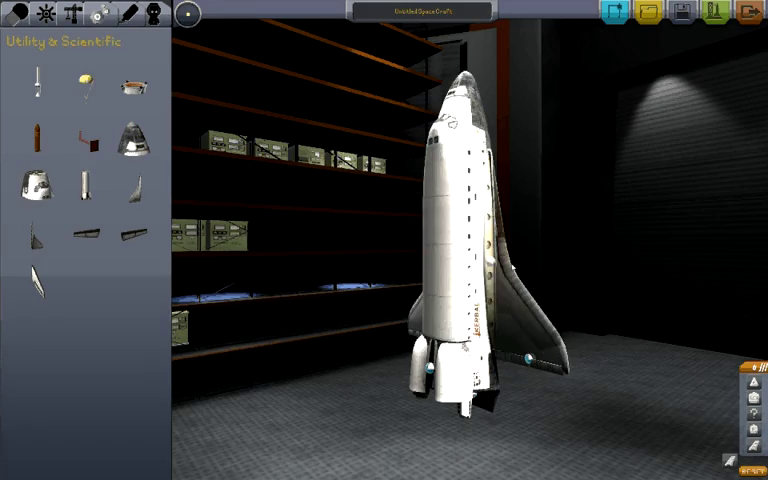
{"action": "left_click_drag", "start_coordinate": [279, 311], "coordinate": [199, 267]}
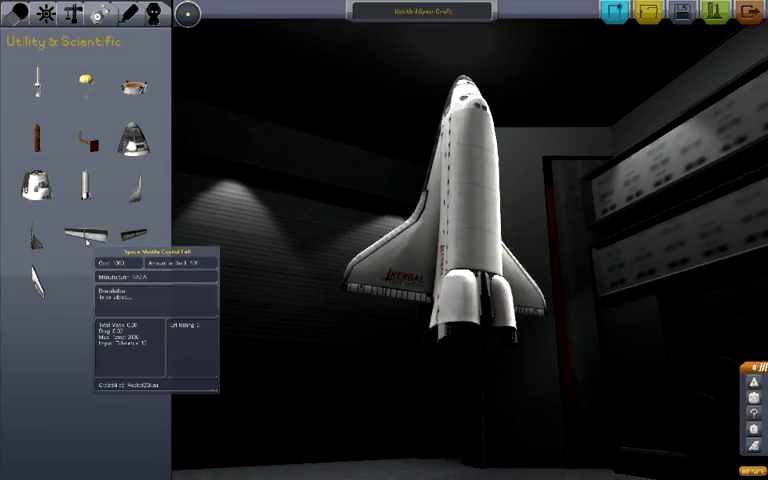
- Attach two Space Shuttle Control surfaces to the wings
{"action": "left_click", "coordinate": [85, 235]}
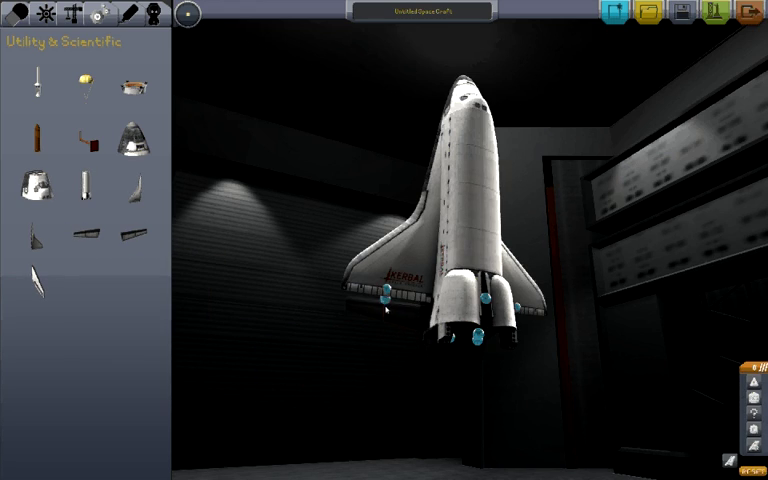
{"action": "mouse_move", "coordinate": [348, 320]}
{"action": "left_mouse_down"}
{"action": "mouse_move", "coordinate": [309, 398]}
{"action": "mouse_move", "coordinate": [262, 381]}
{"action": "left_mouse_up"}
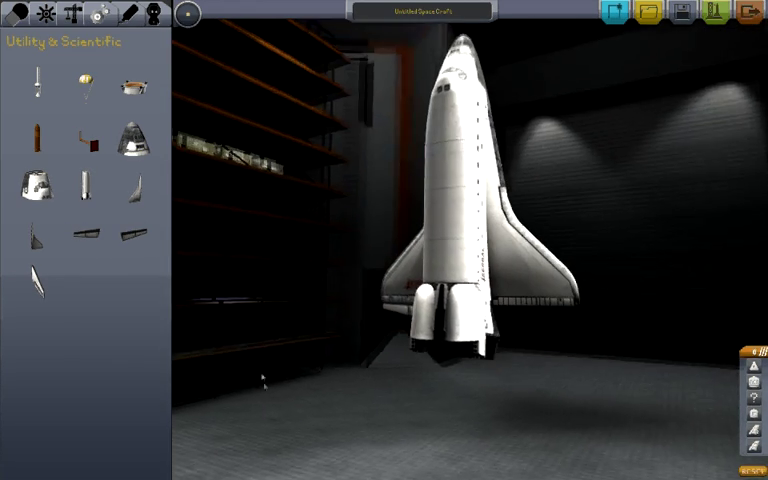
{"action": "left_click", "coordinate": [133, 236]}
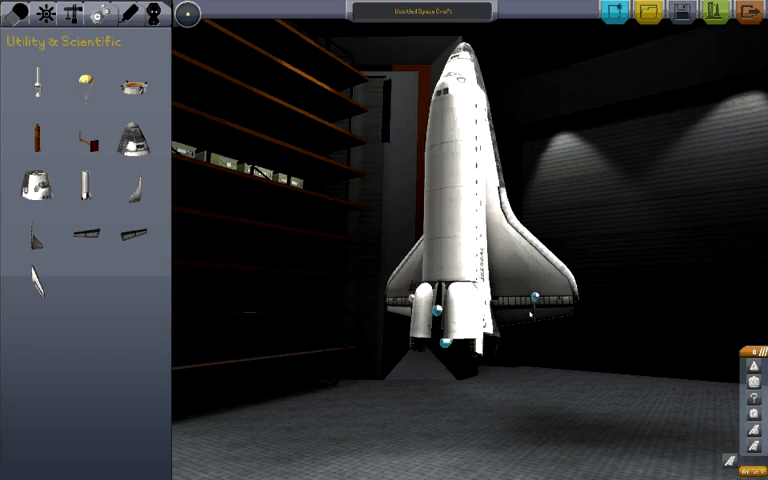
{"action": "left_click_drag", "start_coordinate": [531, 312], "coordinate": [440, 300]}
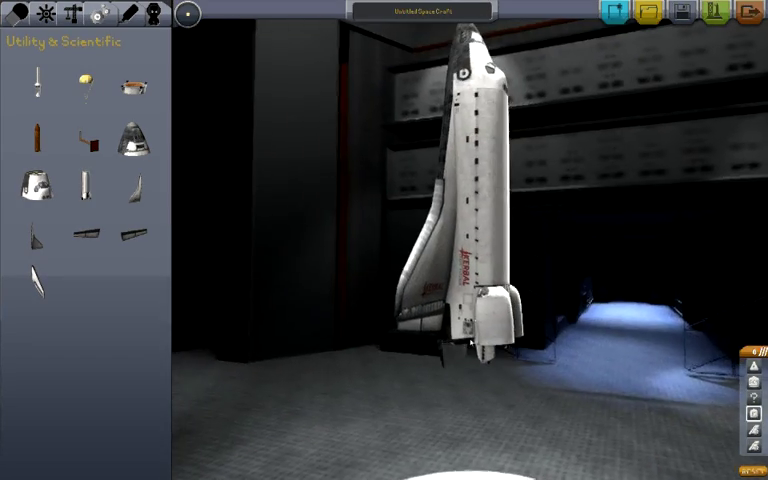
- Add the tail fin and bring up the Propulsion parts
{"action": "left_click", "coordinate": [37, 280]}
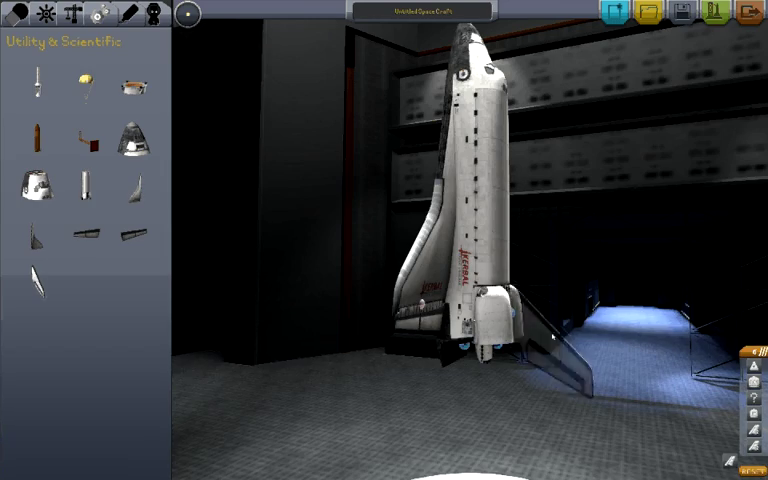
{"action": "left_click_drag", "start_coordinate": [543, 338], "coordinate": [487, 268]}
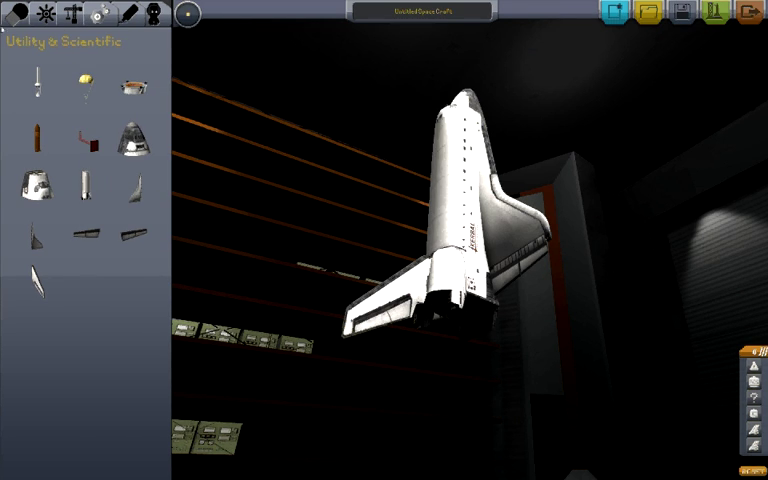
{"action": "left_click", "coordinate": [10, 20]}
- Mount liquid engines from the next Propulsion page onto the shuttle's tail nodes
{"action": "left_click", "coordinate": [98, 457]}
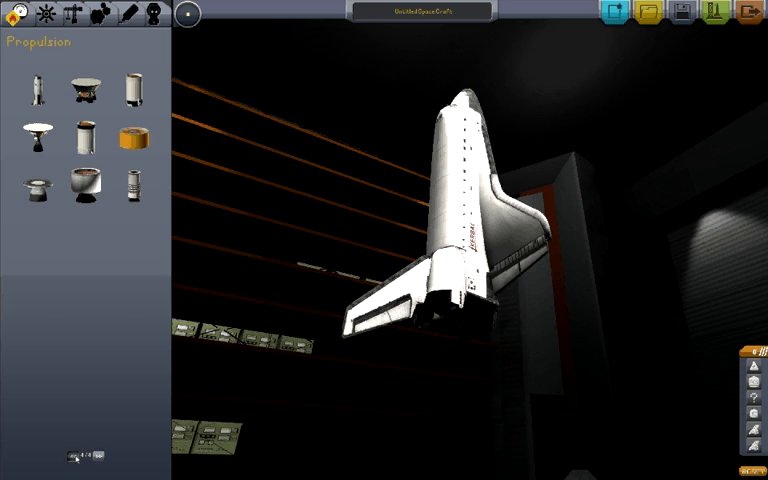
{"action": "left_click", "coordinate": [37, 185]}
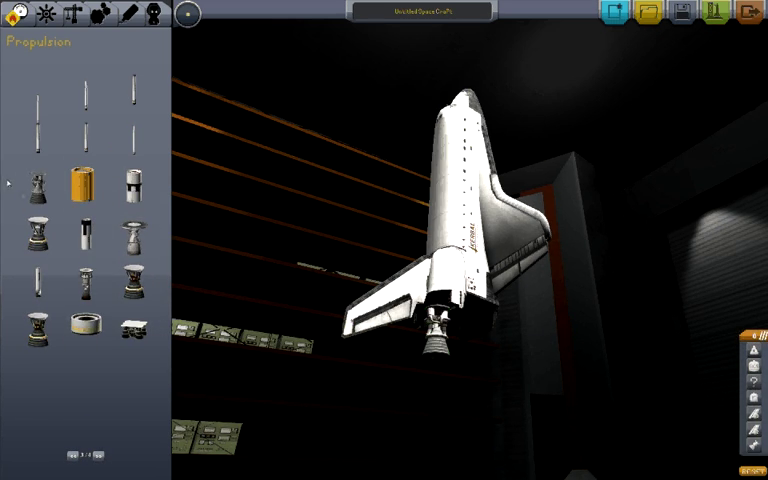
{"action": "left_click", "coordinate": [37, 185]}
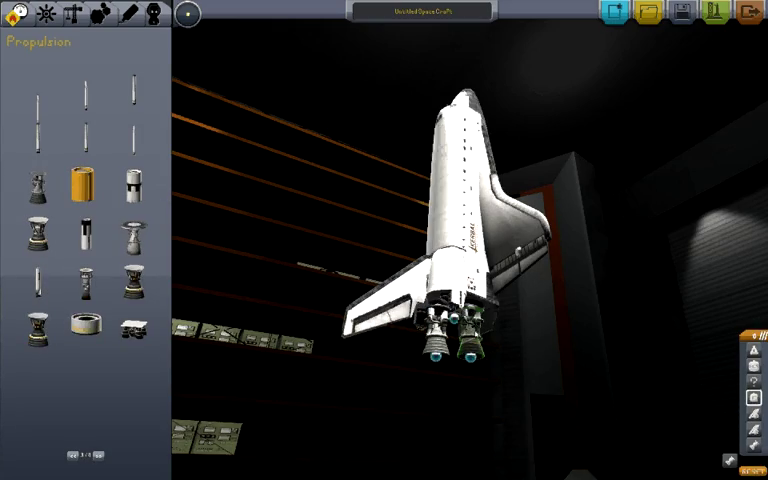
{"action": "mouse_move", "coordinate": [242, 254]}
{"action": "left_mouse_down"}
{"action": "mouse_move", "coordinate": [153, 229]}
{"action": "mouse_move", "coordinate": [540, 305]}
{"action": "mouse_move", "coordinate": [554, 269]}
{"action": "mouse_move", "coordinate": [549, 227]}
{"action": "mouse_move", "coordinate": [540, 240]}
{"action": "left_mouse_up"}
{"action": "left_click", "coordinate": [37, 185]}
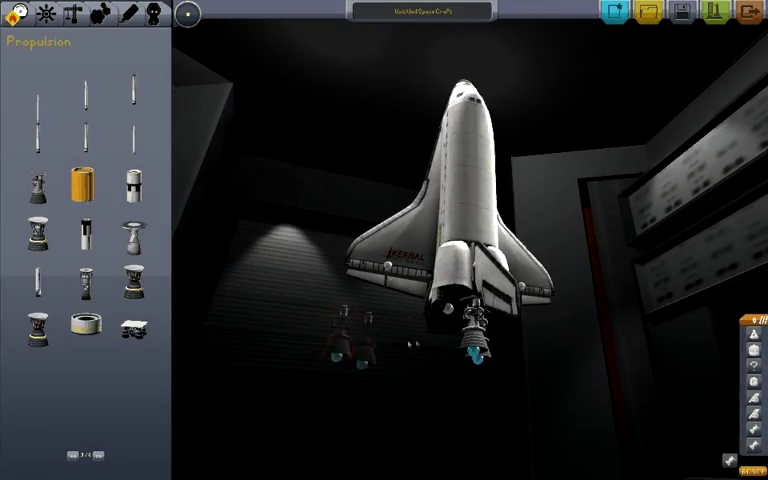
{"action": "mouse_move", "coordinate": [372, 343]}
{"action": "left_mouse_down"}
{"action": "mouse_move", "coordinate": [308, 415]}
{"action": "mouse_move", "coordinate": [463, 423]}
{"action": "mouse_move", "coordinate": [432, 338]}
{"action": "mouse_move", "coordinate": [534, 318]}
{"action": "left_mouse_up"}
{"action": "scroll", "coordinate": [533, 318], "scroll_direction": "down", "scroll_amount": 3}
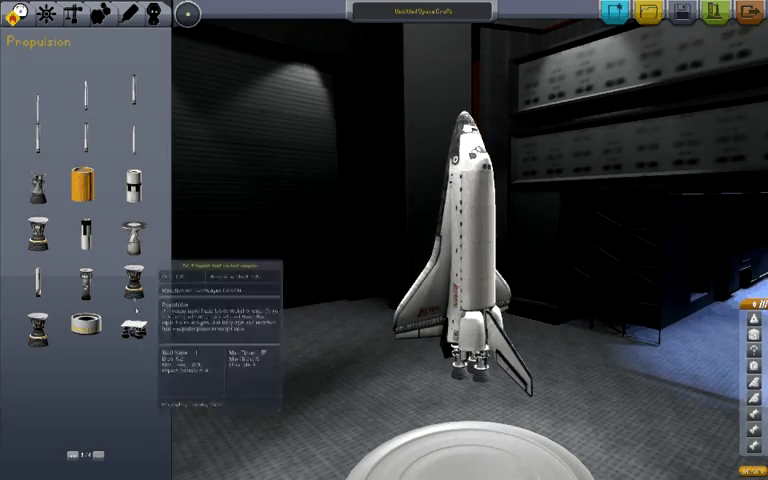
{"action": "mouse_move", "coordinate": [577, 314]}
{"action": "left_mouse_down"}
{"action": "mouse_move", "coordinate": [330, 232]}
{"action": "mouse_move", "coordinate": [556, 123]}
{"action": "left_mouse_up"}
{"action": "left_click_drag", "start_coordinate": [693, 167], "coordinate": [398, 159]}
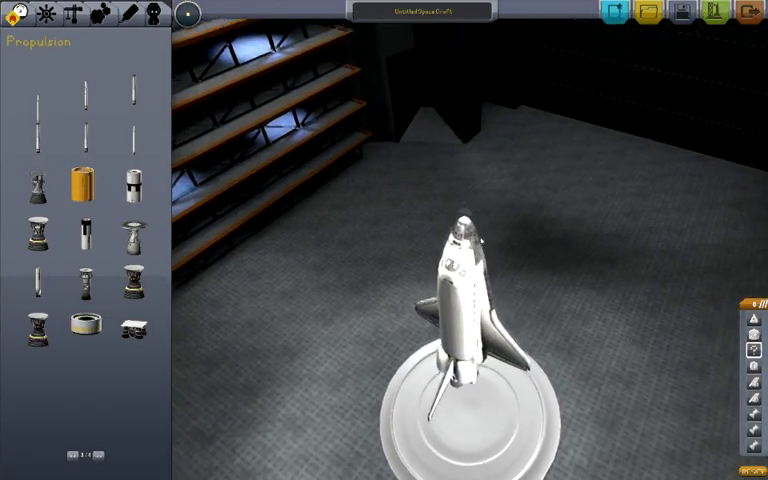
{"action": "left_click_drag", "start_coordinate": [398, 159], "coordinate": [398, 190]}
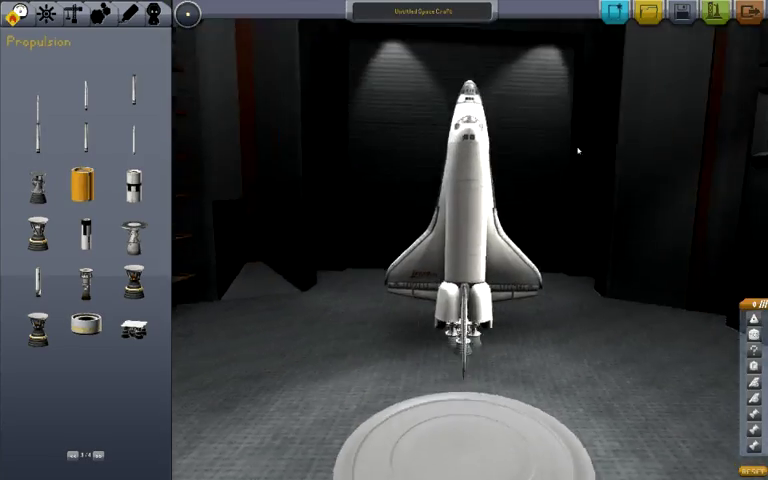